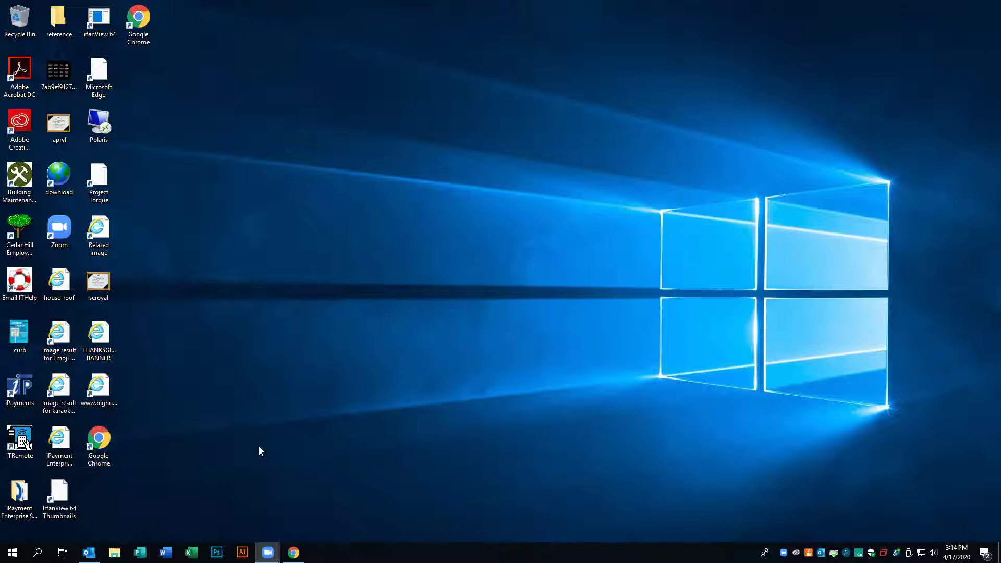
Launch Chrome and load the Cedar Hill library website (cedarhilltx).
double_click(104, 437)
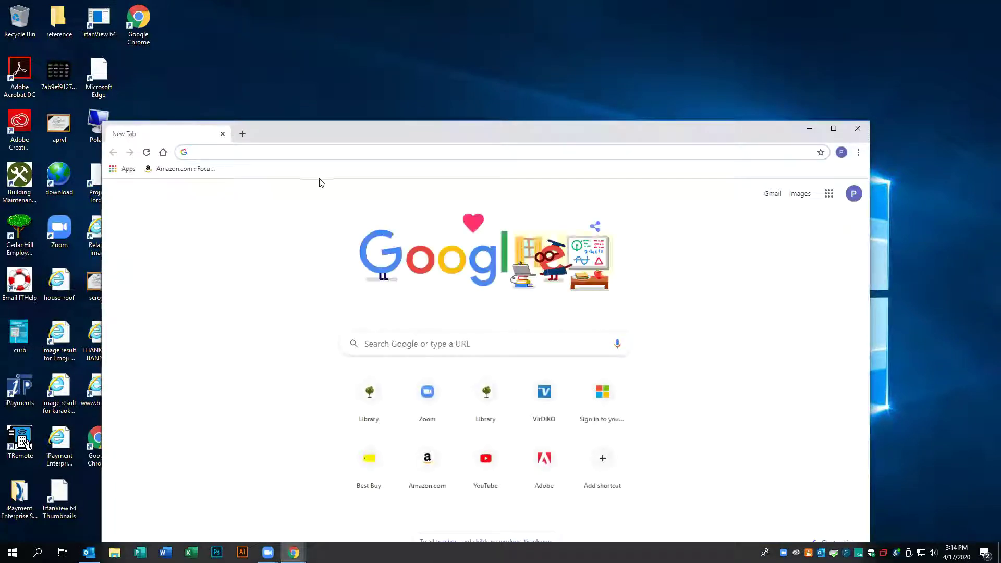
drag(308, 135, 347, 75)
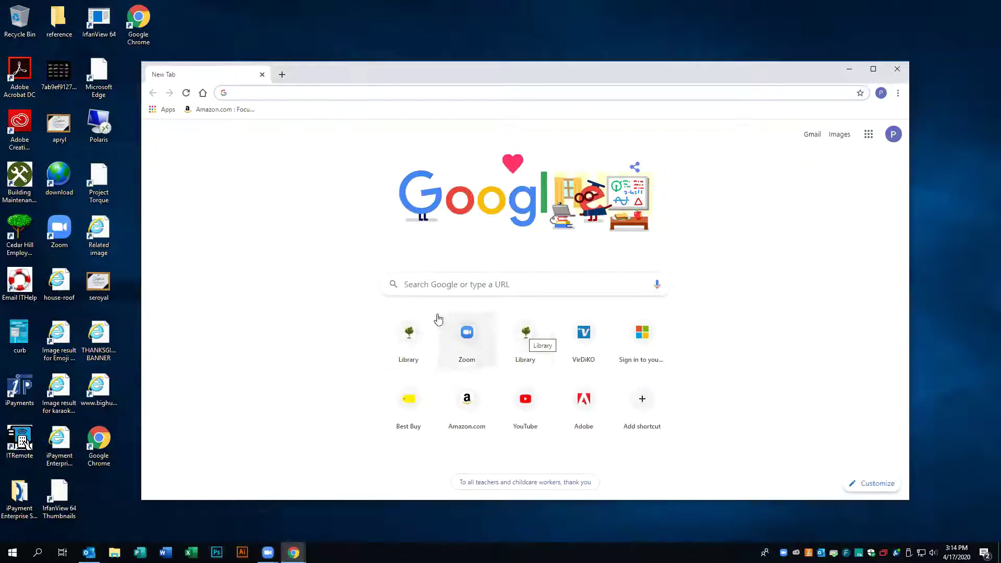
text(ce)
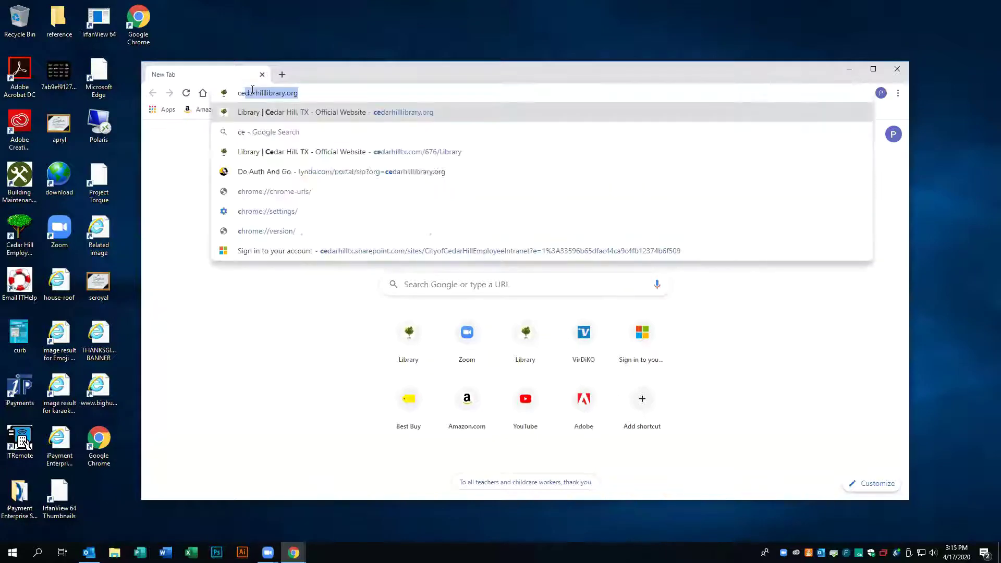
text(darhill)
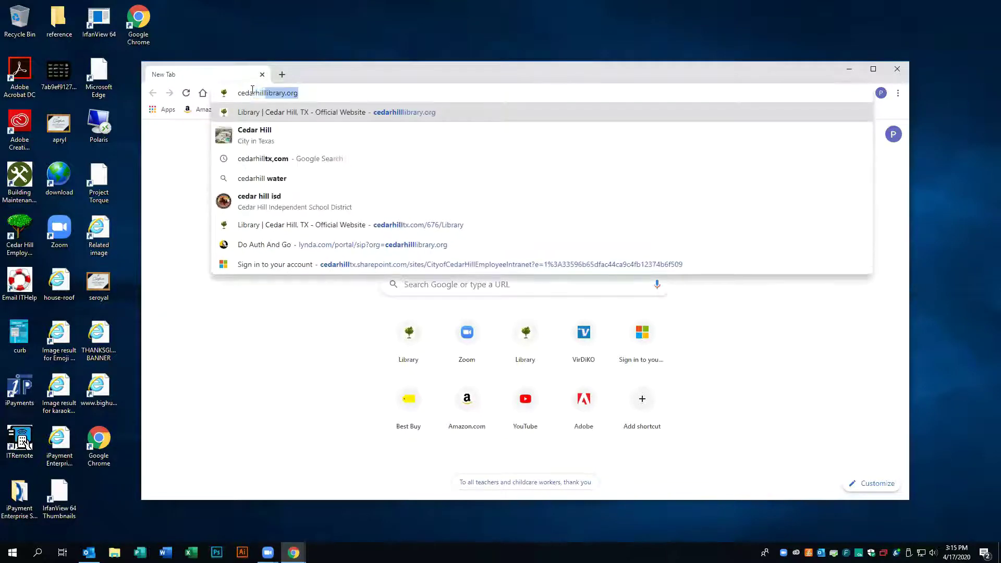
text(tx)
key(Return)
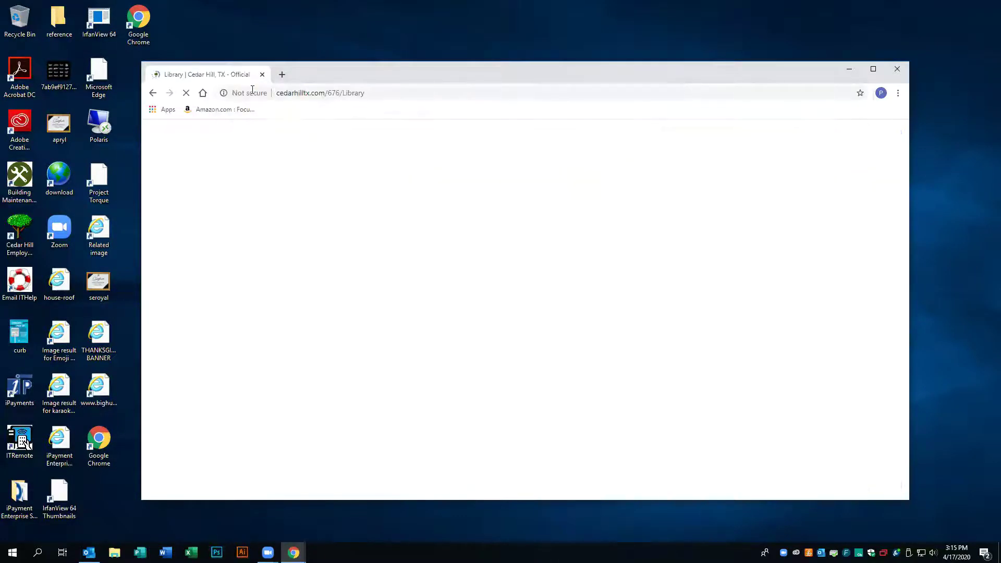
Follow the library's lynda.com badge to the library-card login page.
scroll(581, 212, down, 3)
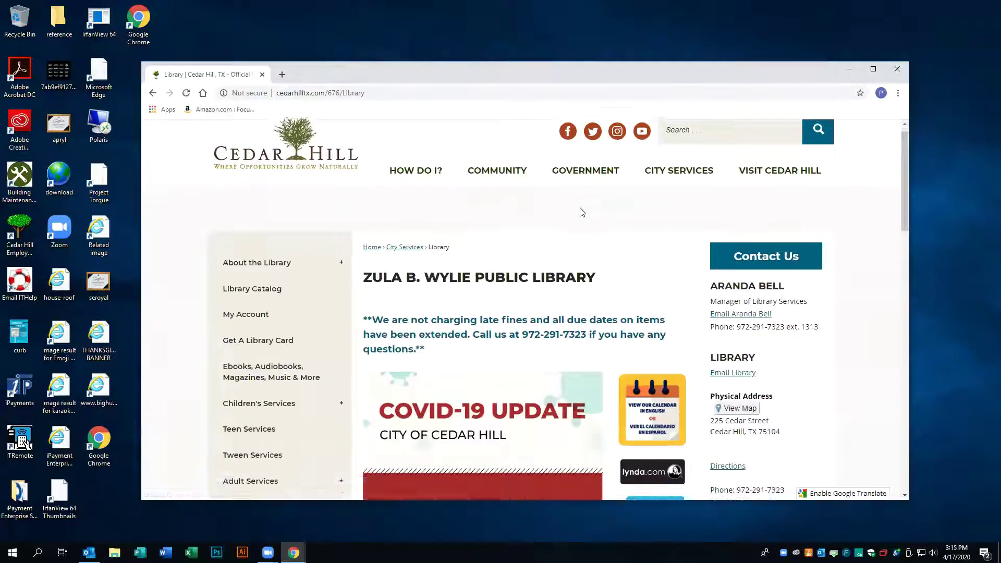
scroll(597, 206, down, 1)
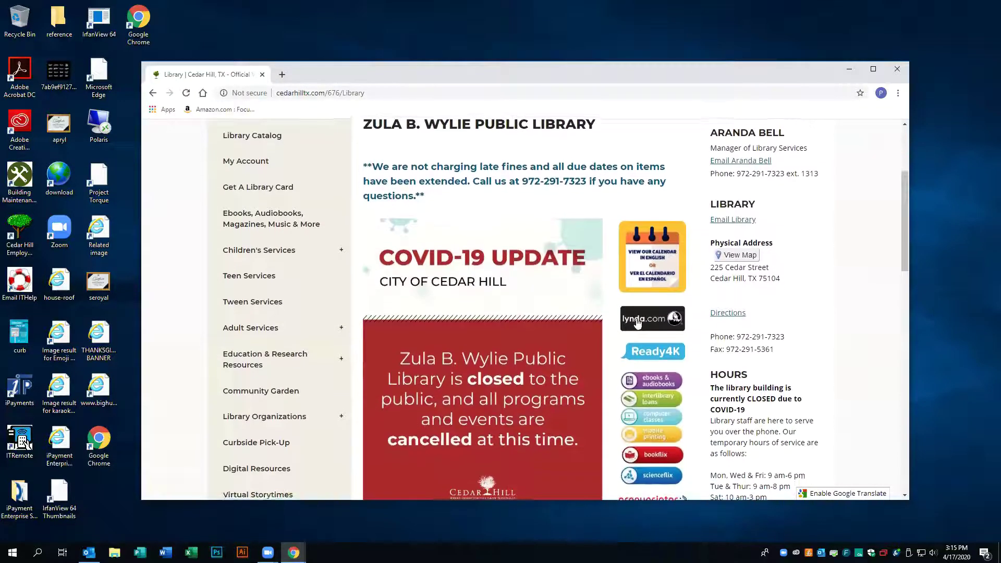
click(642, 323)
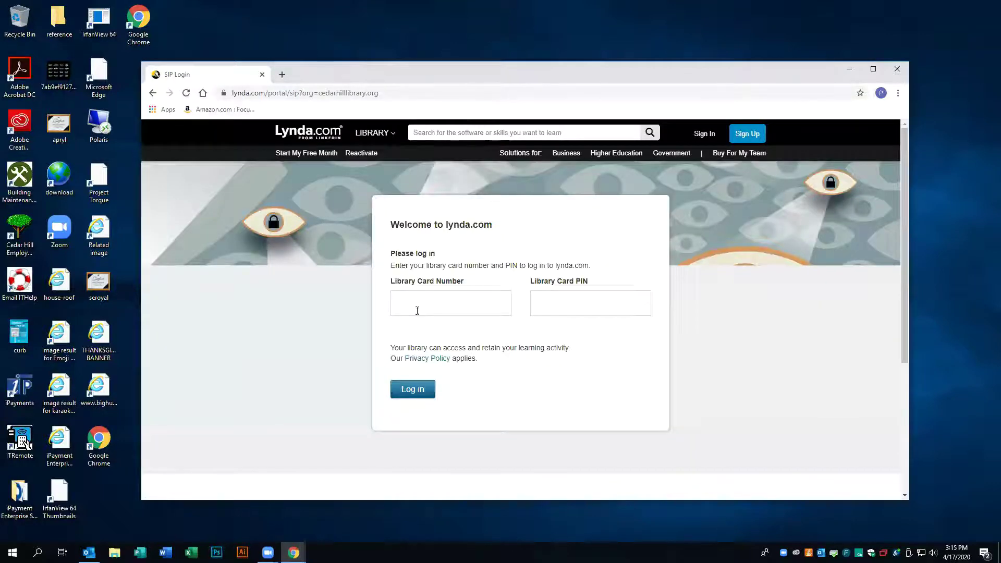
click(421, 303)
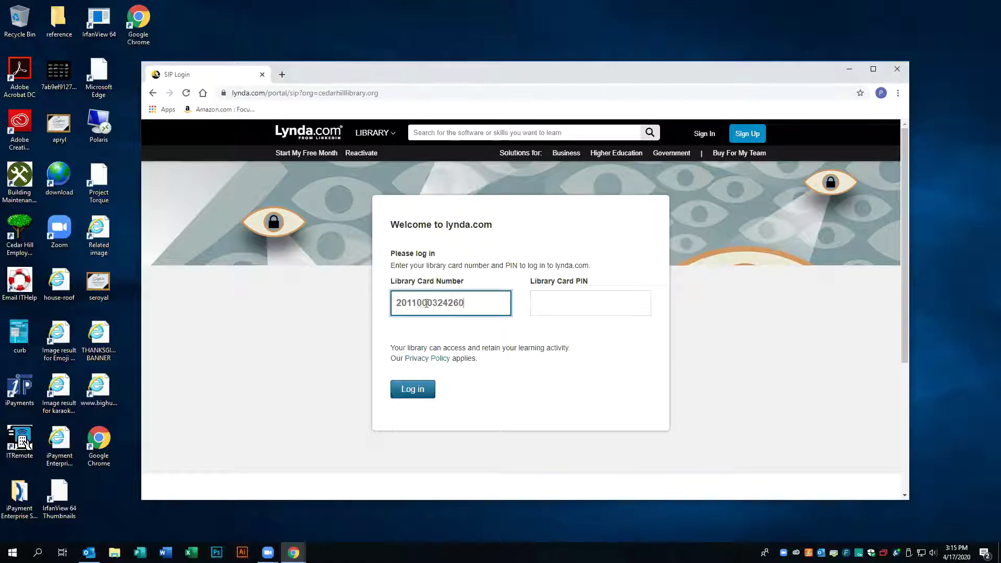
Enter the card PIN and submit the library card login.
click(579, 306)
text(**)
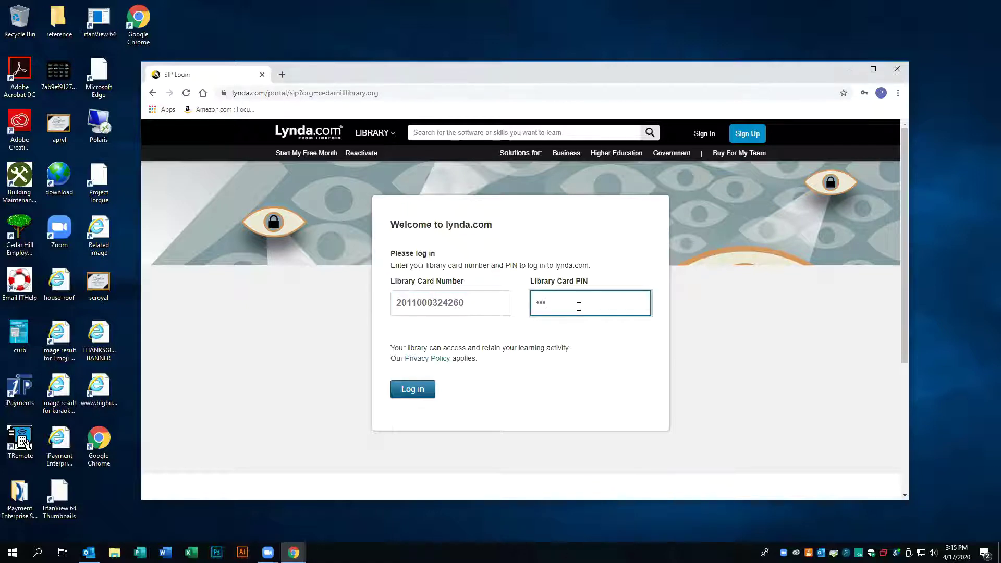
text(**)
key(Return)
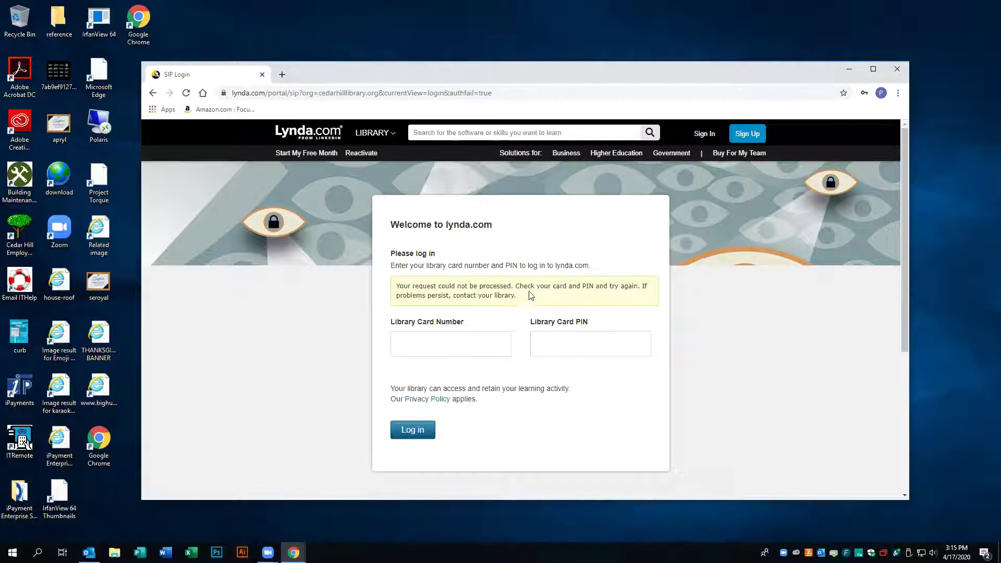
After the rejected attempt, re-enter the library card number and PIN and log in.
click(464, 347)
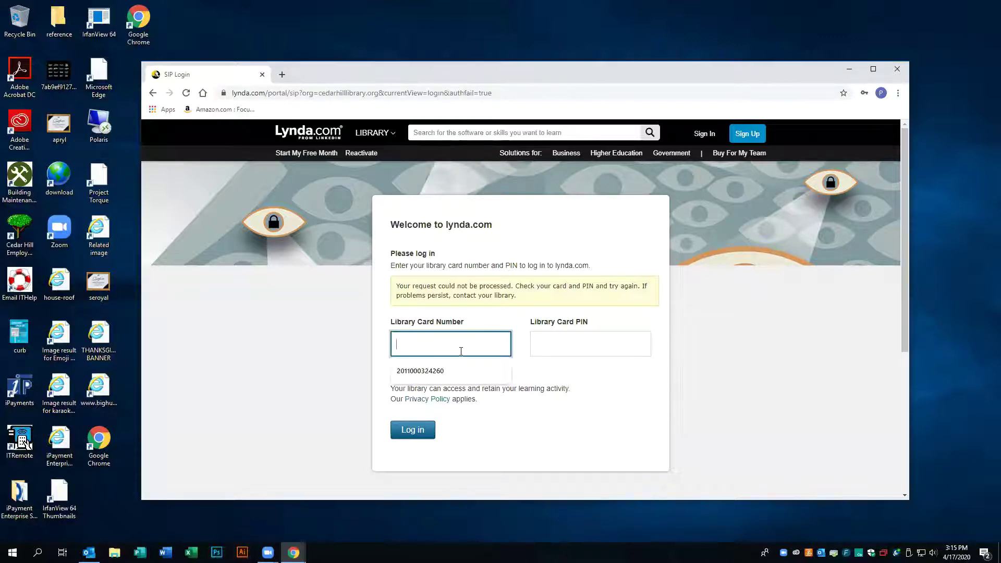
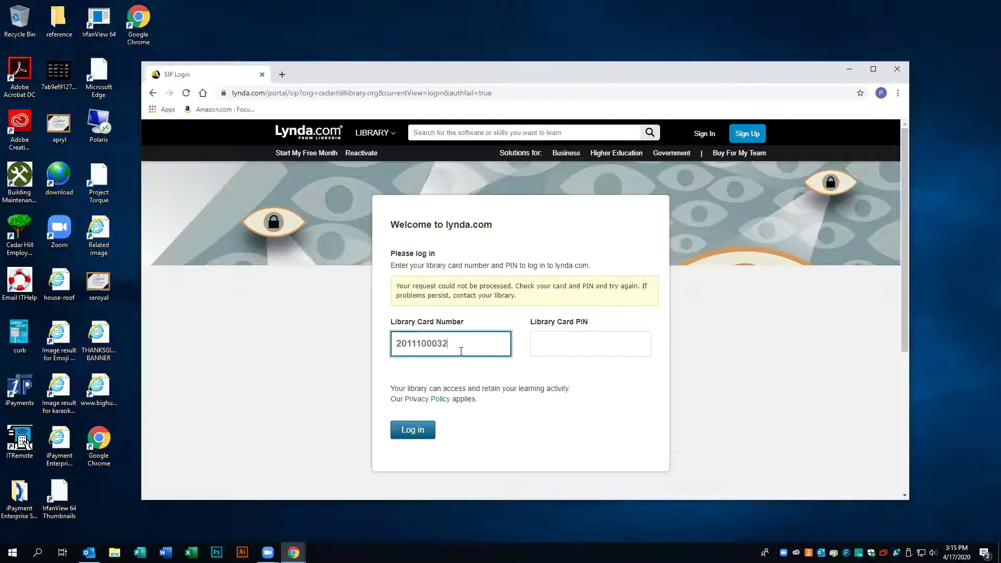
click(561, 342)
text(••)
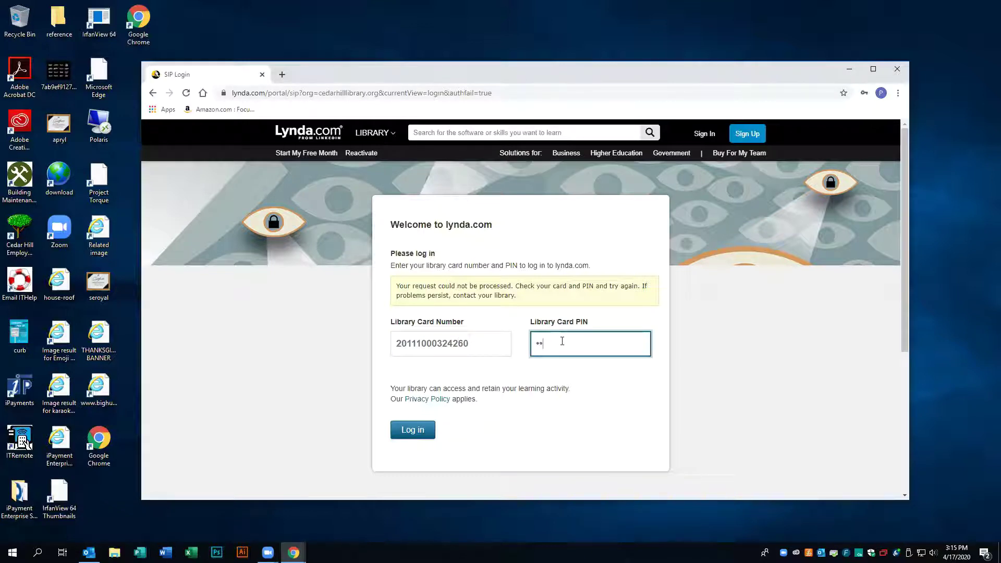
click(414, 431)
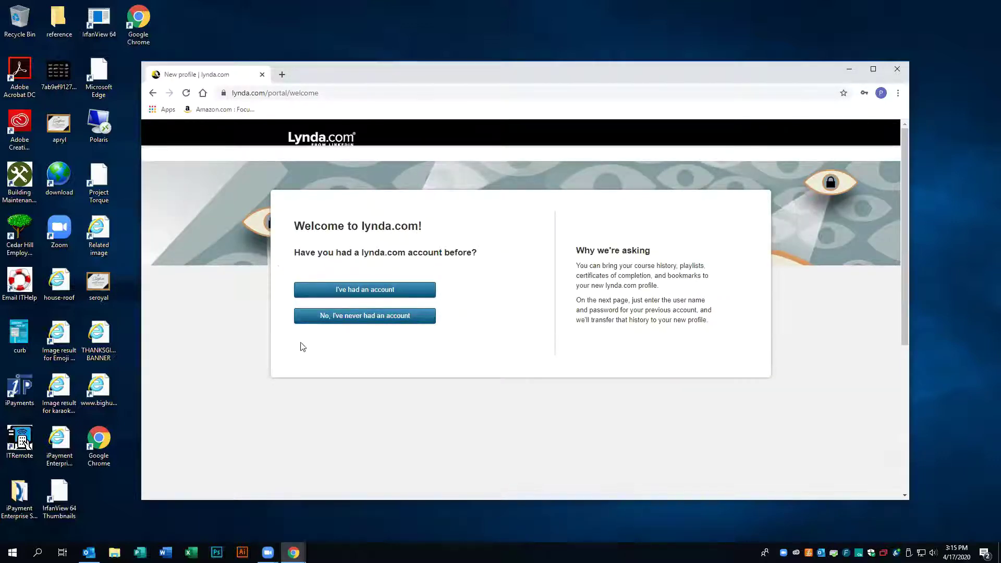
Choose 'never had an account', enter first and last name, paste the e-mail, and save.
click(325, 324)
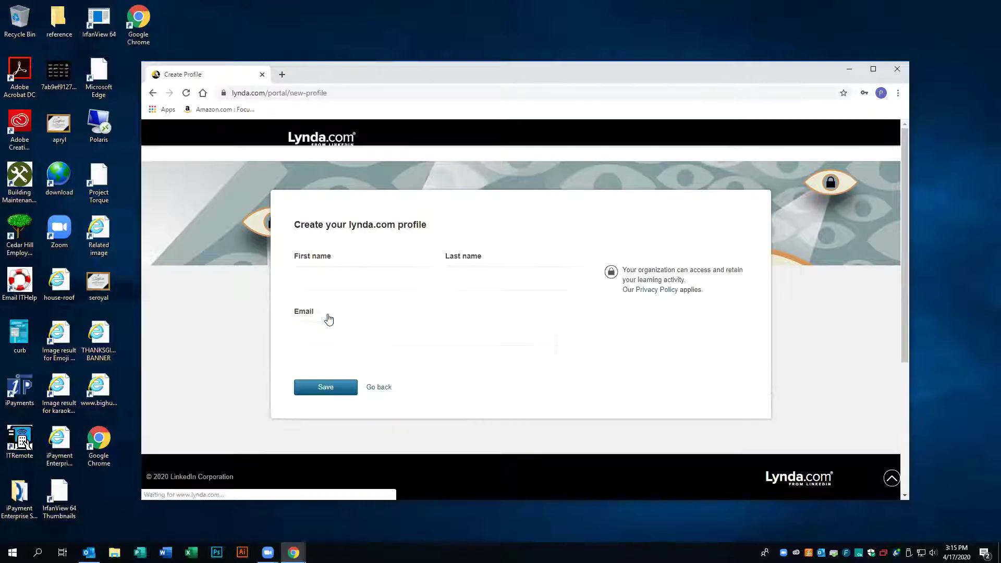
click(356, 275)
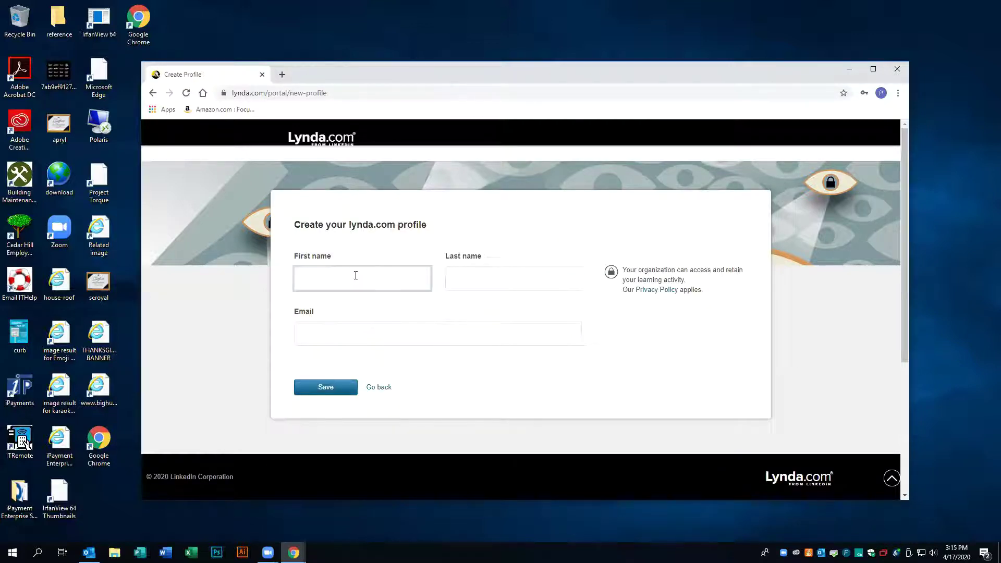
text(Zula)
click(533, 279)
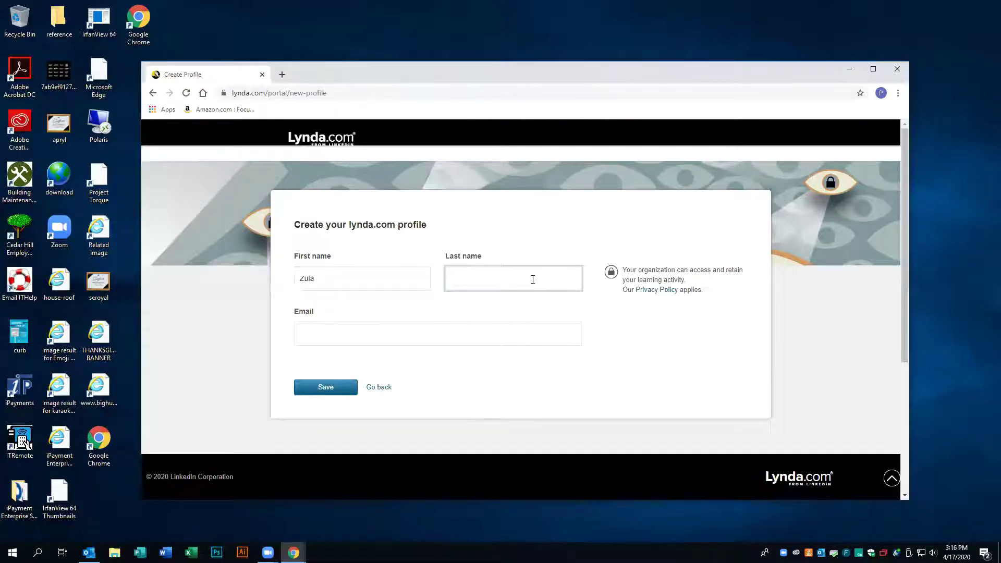
click(381, 329)
right_click(381, 333)
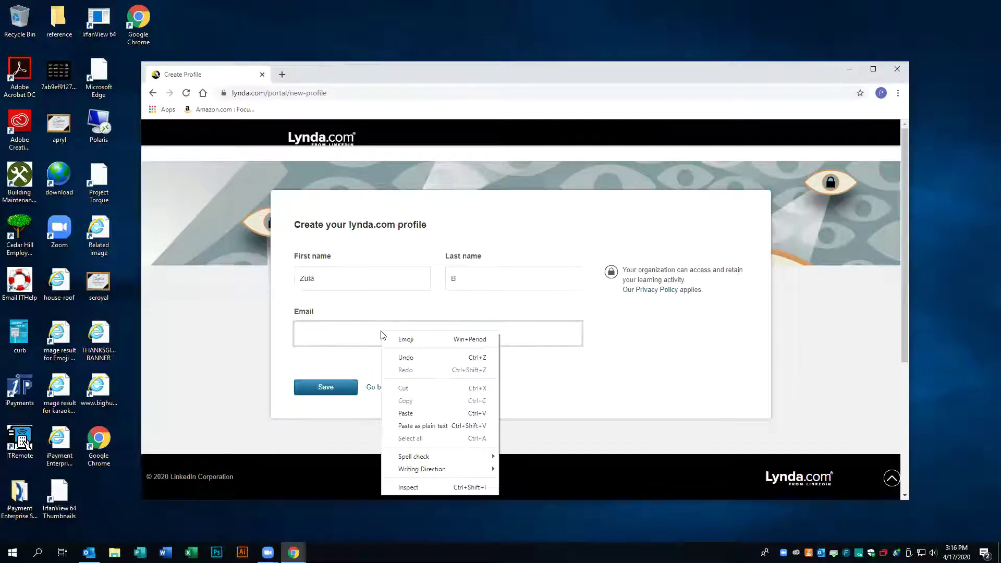
click(413, 414)
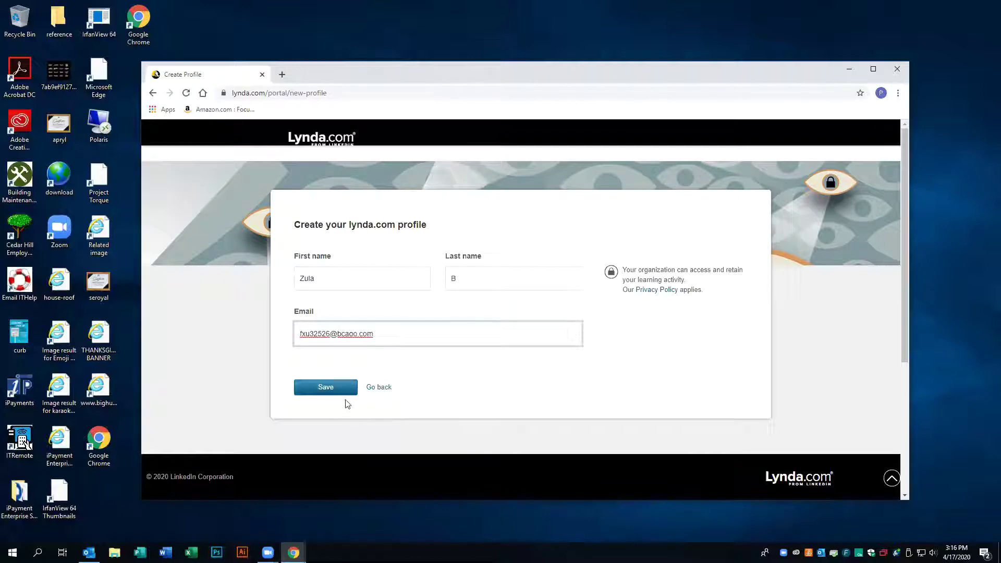
click(336, 386)
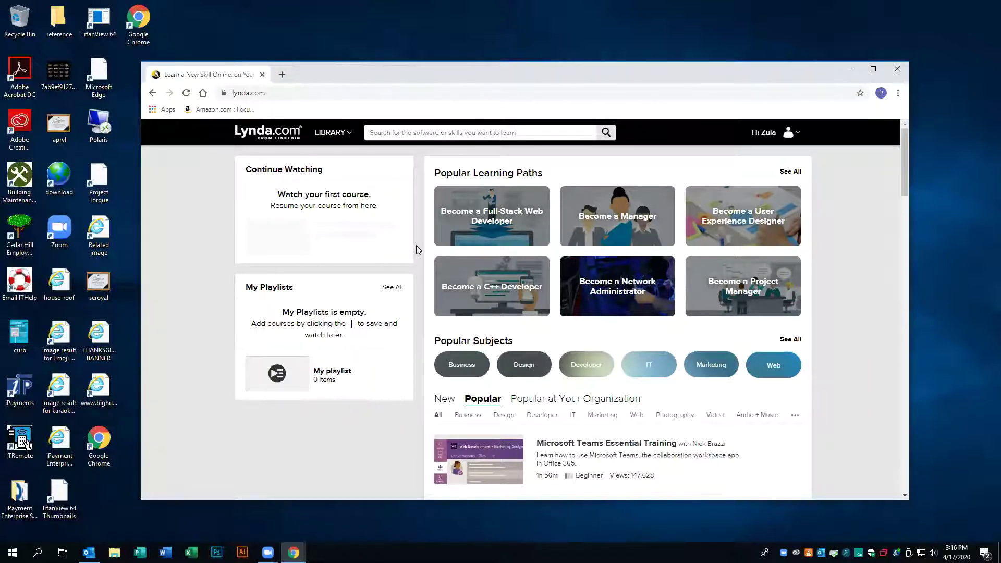
Search for computer literacy, fixing the typo, and open Computer Literacy for Windows 10.
click(434, 133)
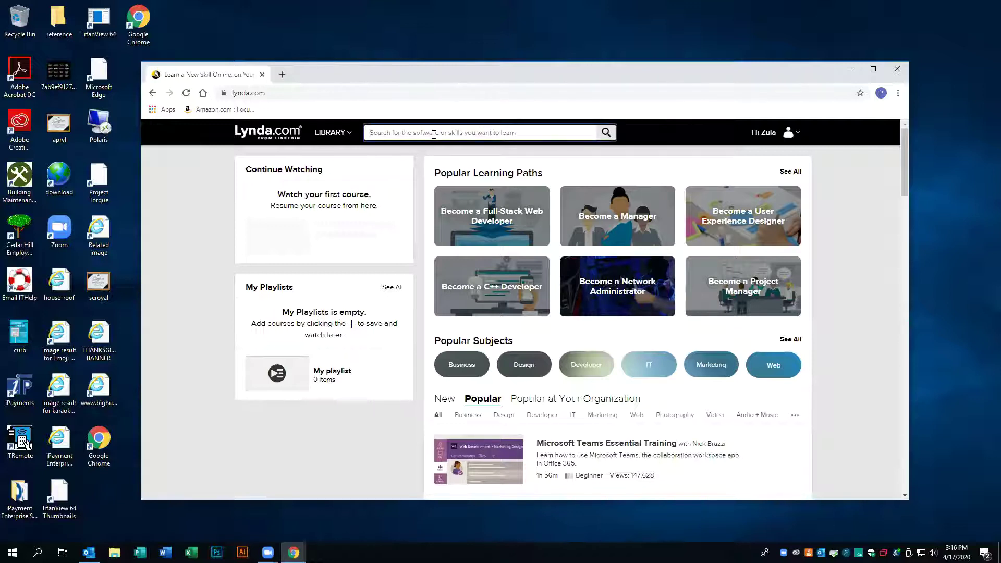
text(com)
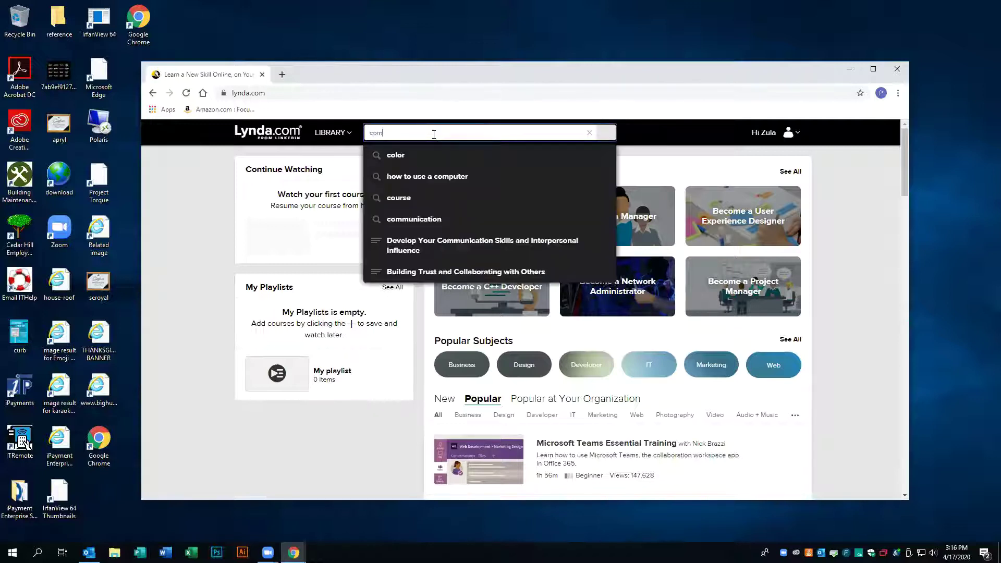
text(outer)
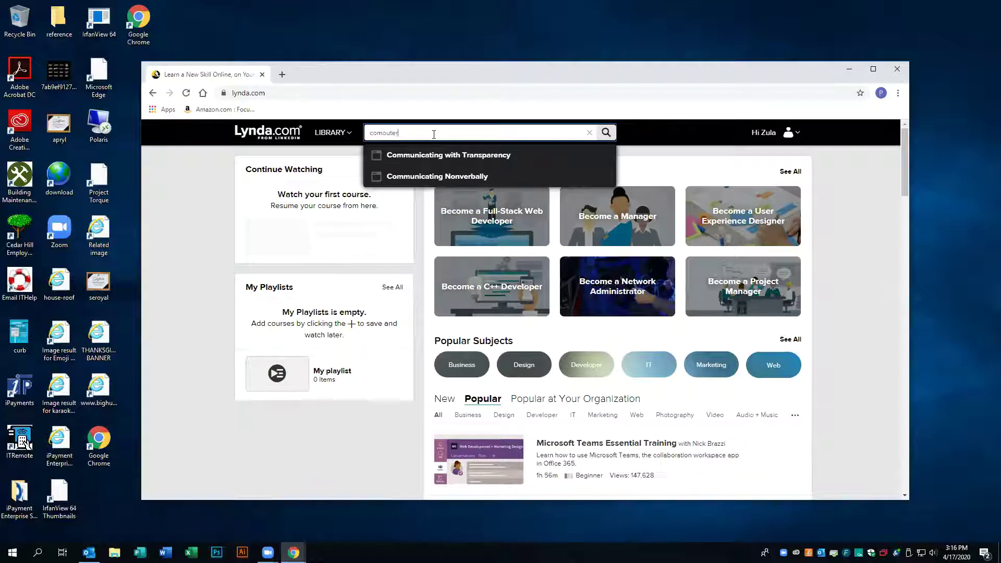
key(BackSpace)
key(BackSpace)
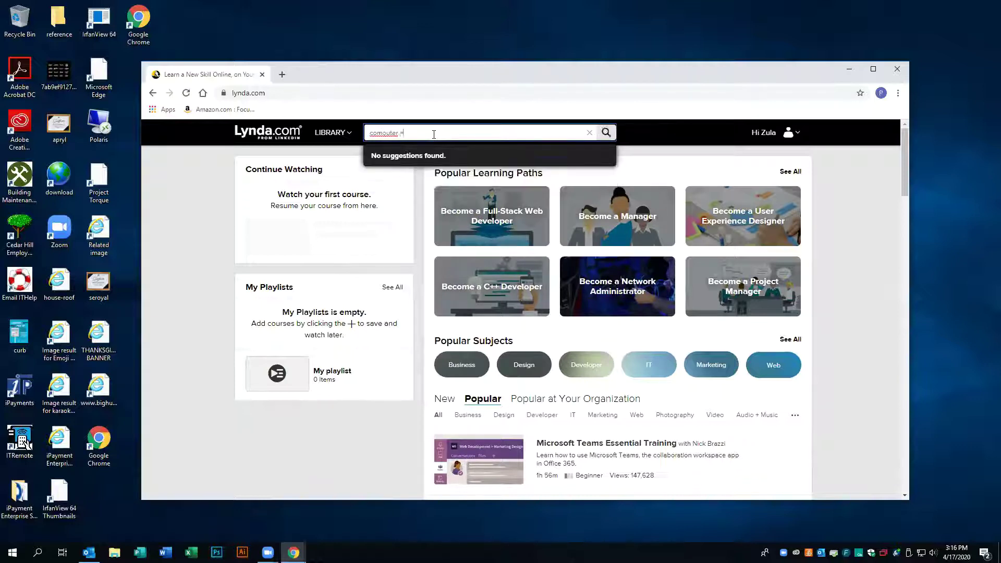
key(BackSpace)
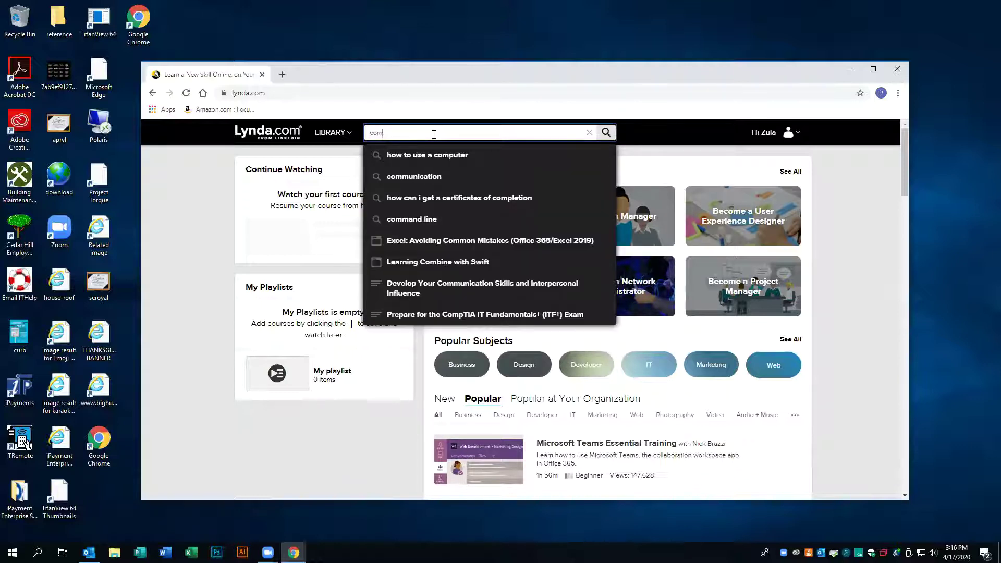
text(puter lit)
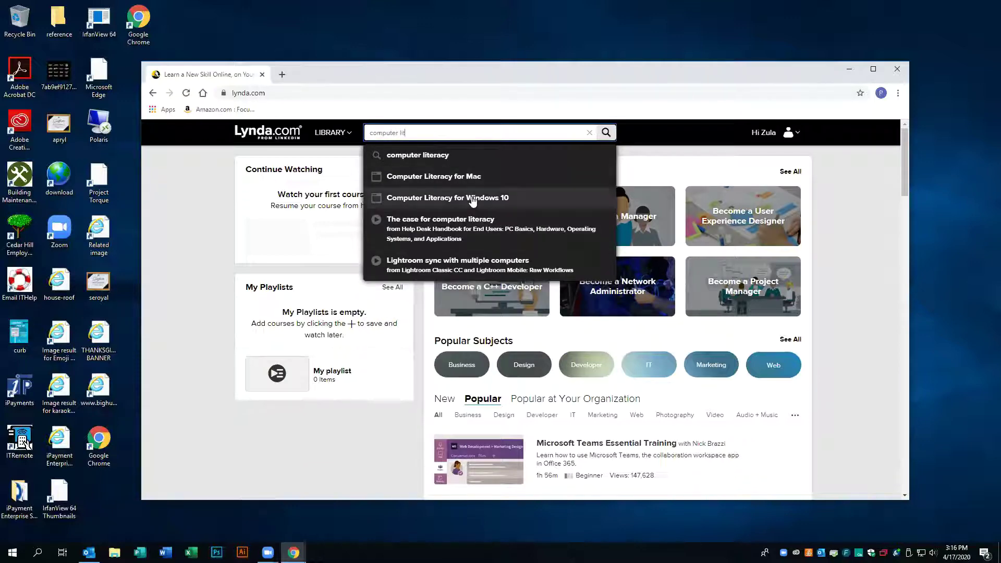
click(473, 199)
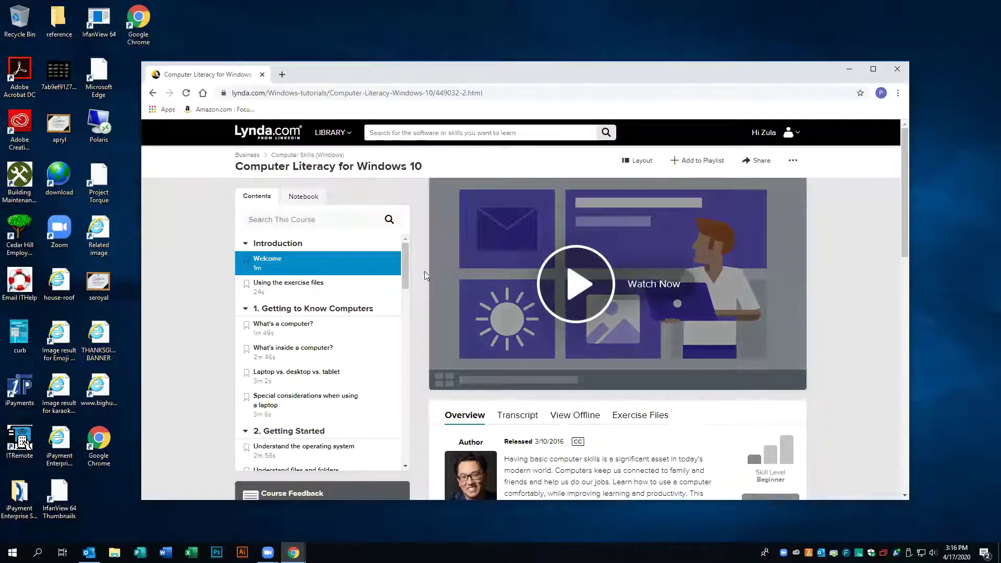
Download Ex_Files_Comp_Lit_Windows.zip from the course's Exercise Files tab.
scroll(420, 274, down, 4)
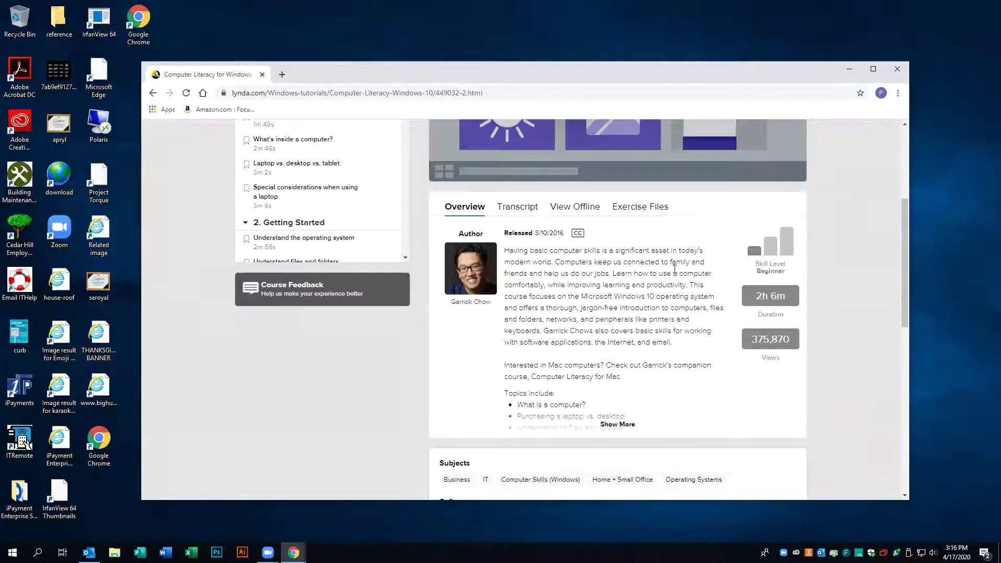
click(658, 207)
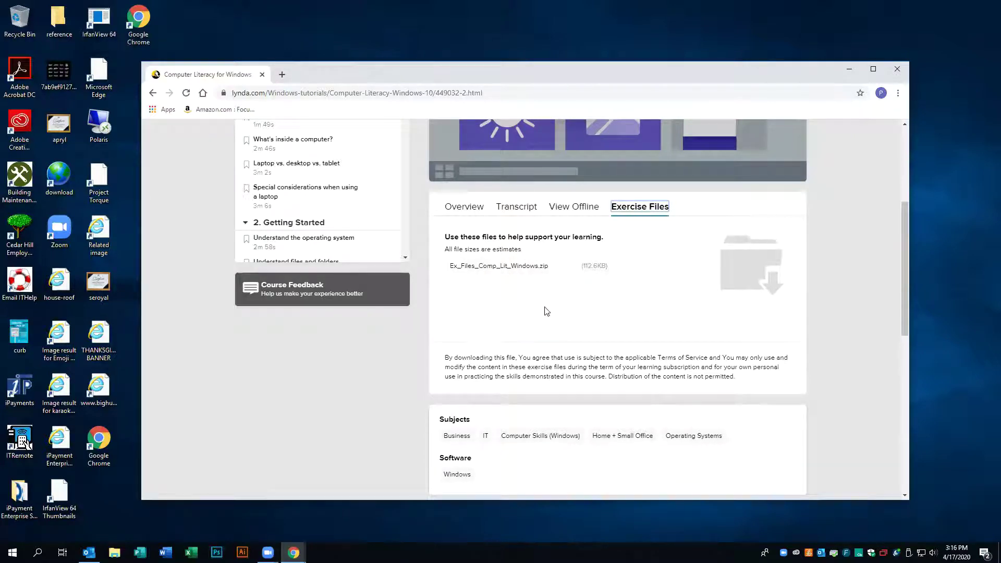
scroll(533, 297, down, 4)
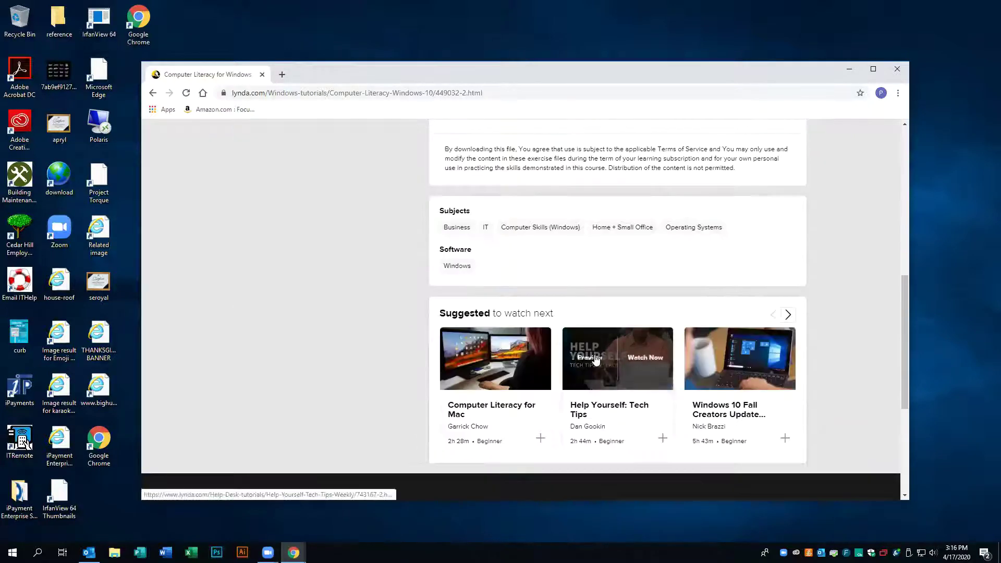
scroll(573, 307, up, 5)
click(509, 318)
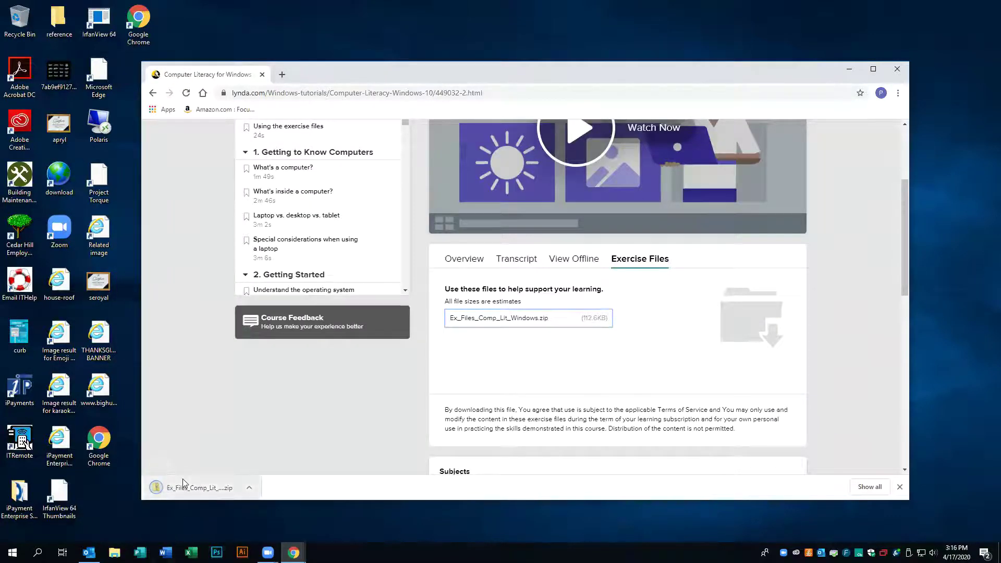
Open the zip to view the 03_05 Letter and 04_03 Two Tress Handbook files, then return to Chrome.
click(182, 479)
double_click(467, 145)
double_click(448, 143)
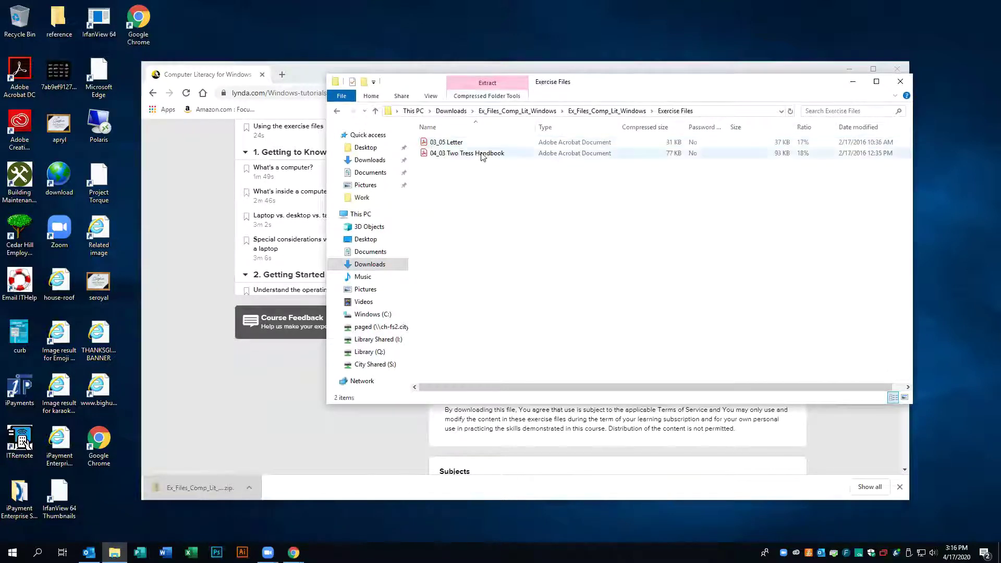
key(Down)
click(483, 155)
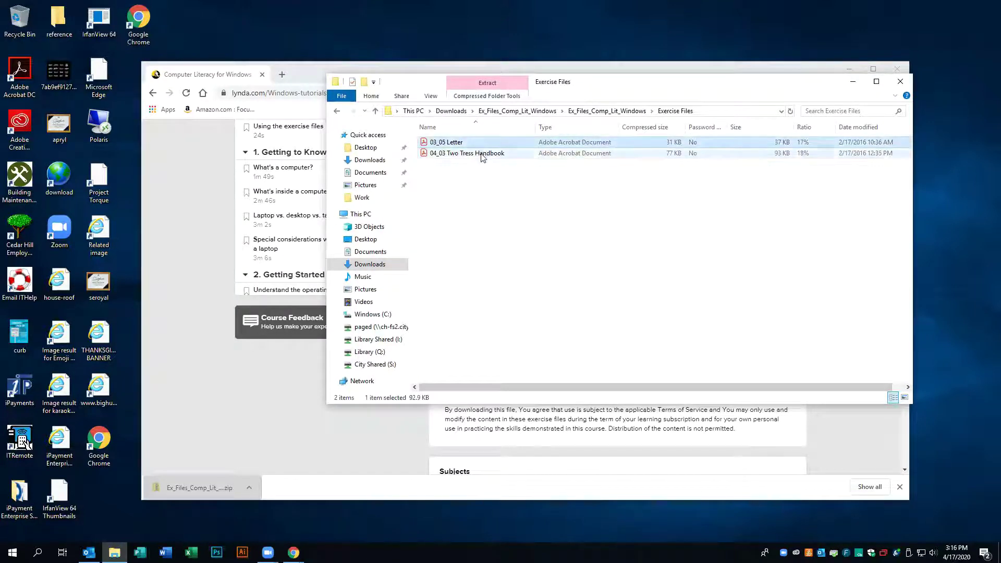
click(227, 428)
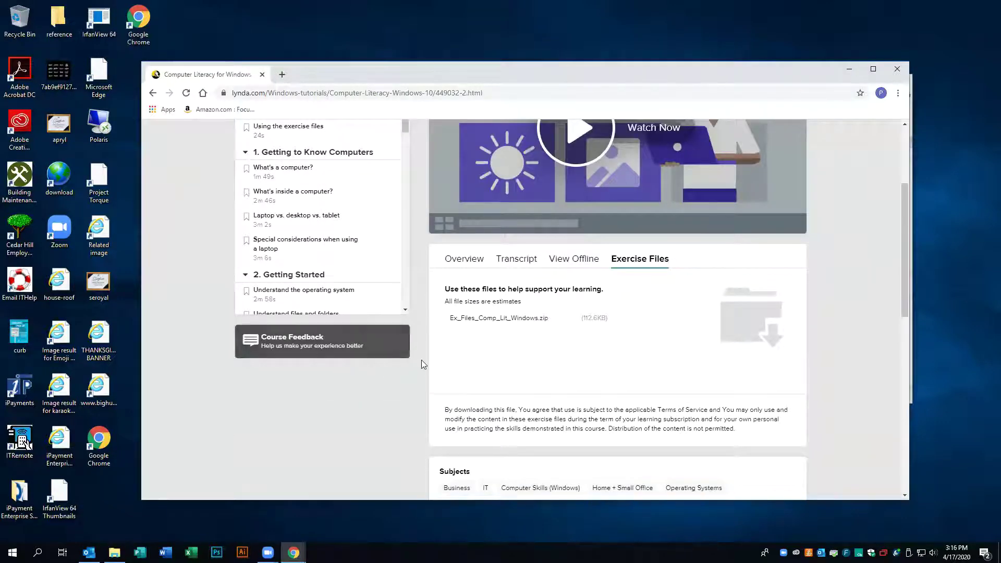
Search for 'audio recording' and open the Audio Recording Techniques course from the results.
scroll(423, 354, up, 3)
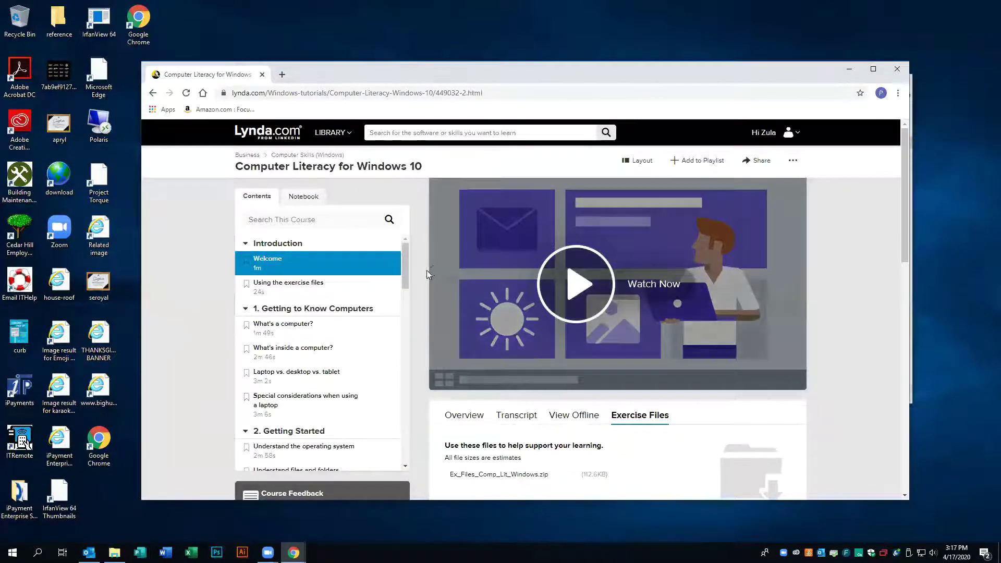
scroll(427, 270, down, 1)
scroll(427, 270, up, 1)
click(431, 132)
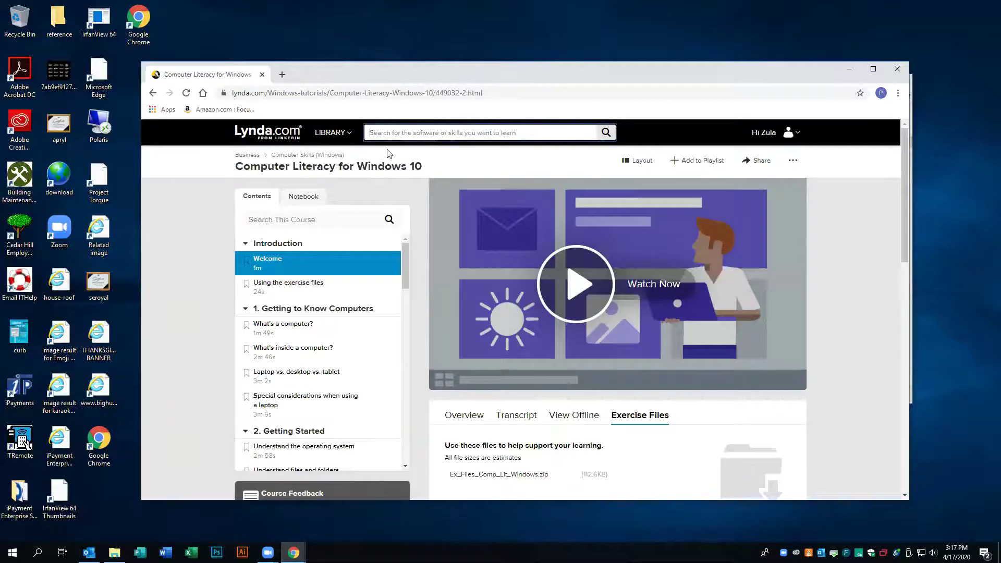
text(audio)
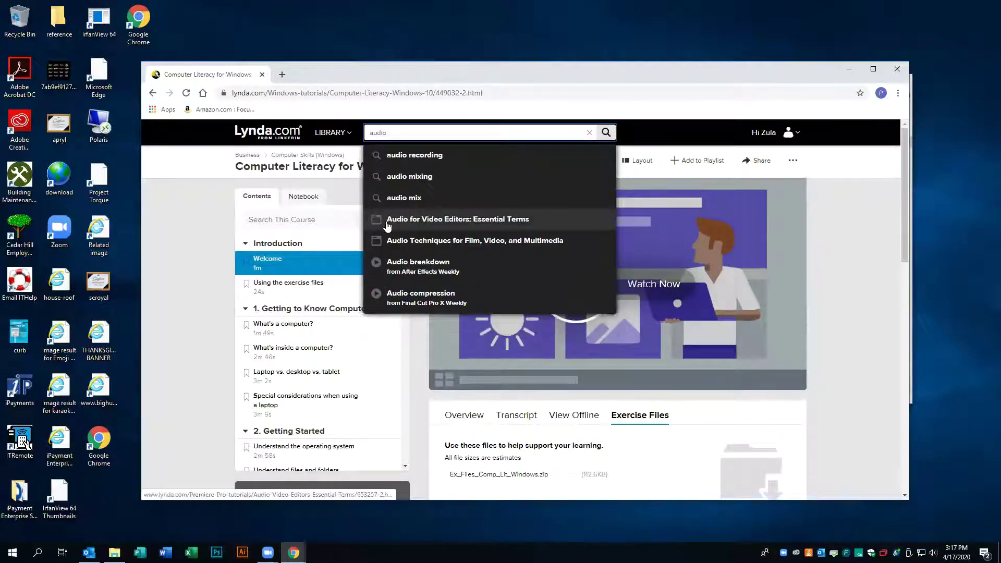
click(433, 177)
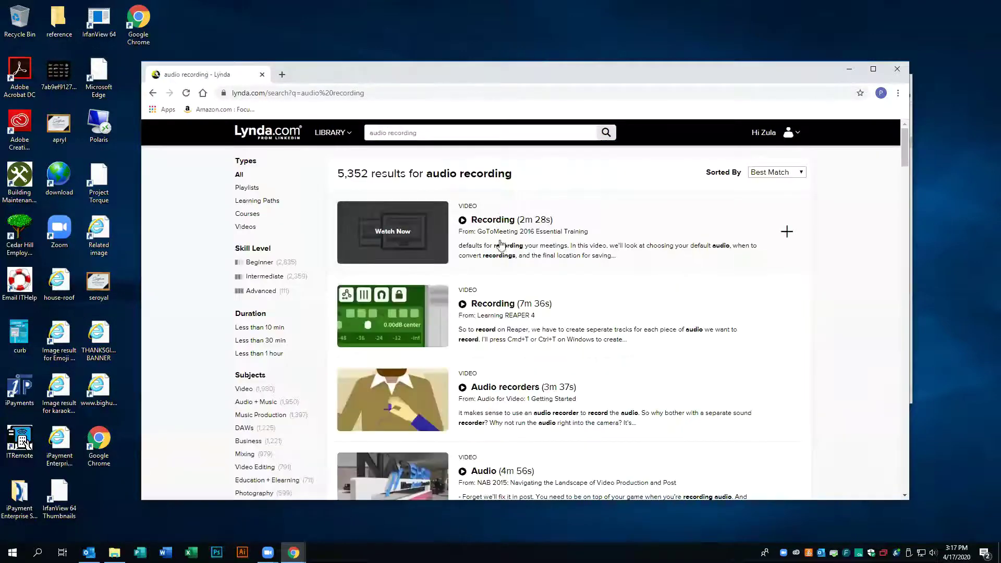
scroll(841, 245, down, 6)
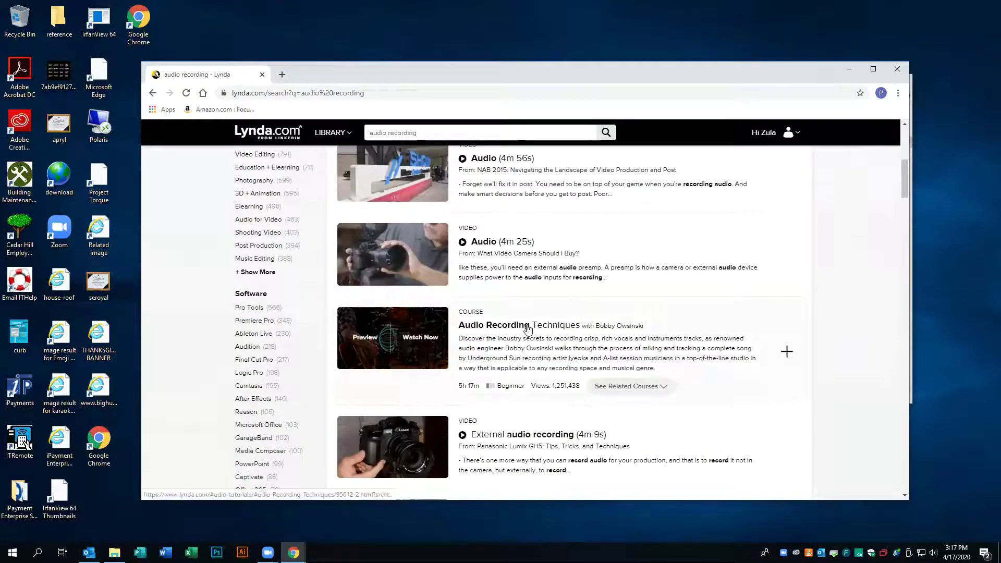
click(528, 328)
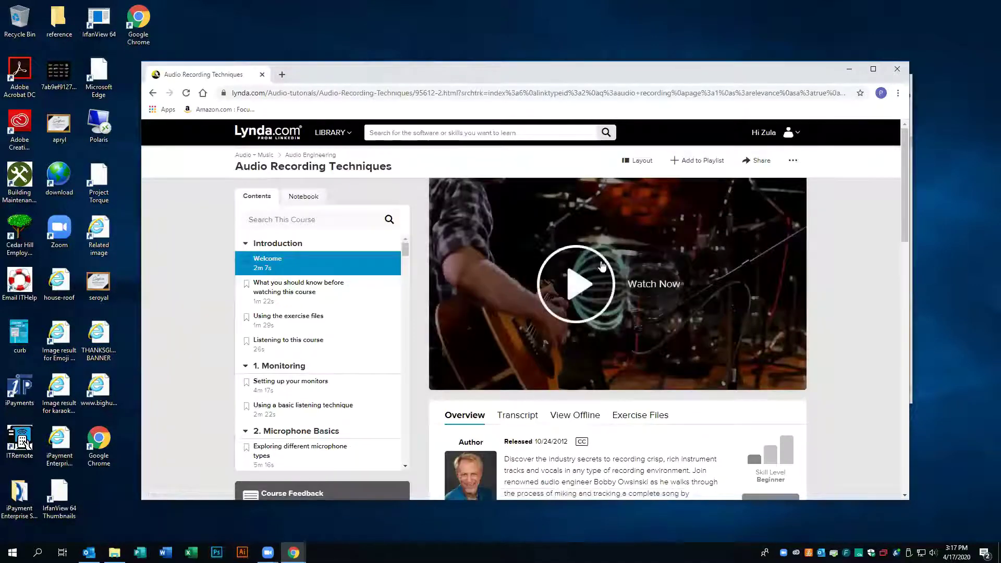
Scroll through the Audio Recording Techniques page: Beginner level, 5h 17m, released 10/24/2012.
scroll(843, 343, down, 1)
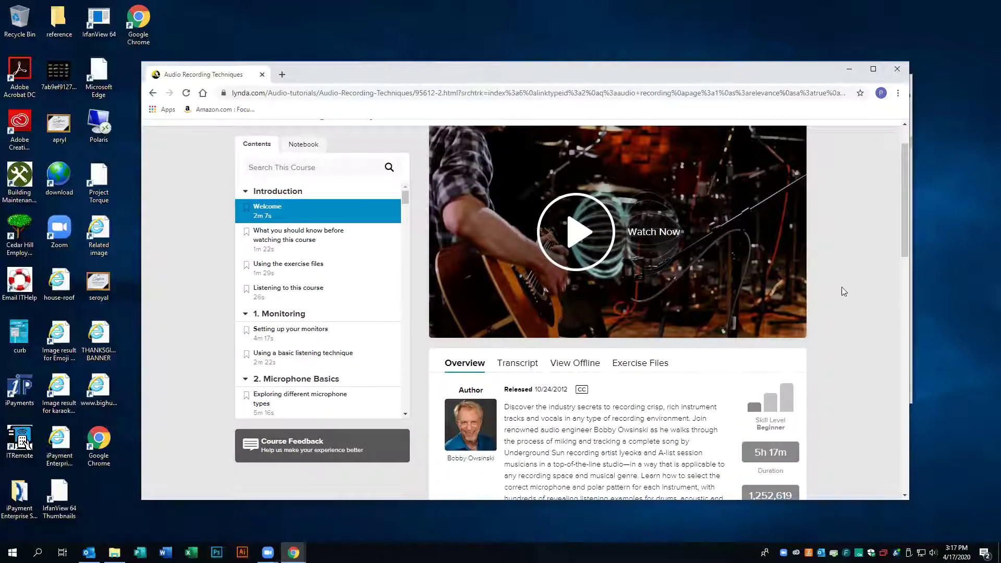
scroll(845, 292, down, 1)
scroll(845, 292, down, 10)
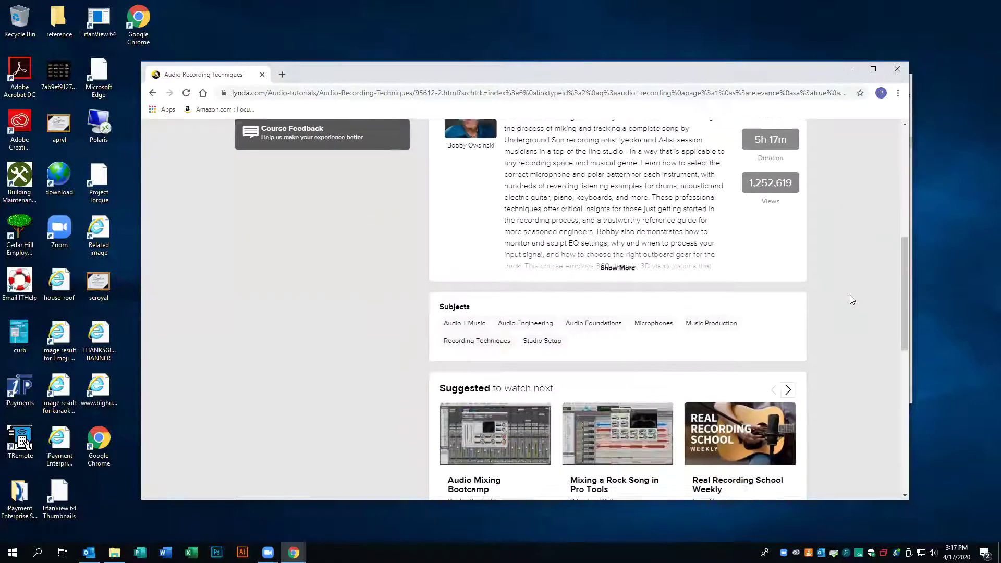
scroll(850, 297, up, 12)
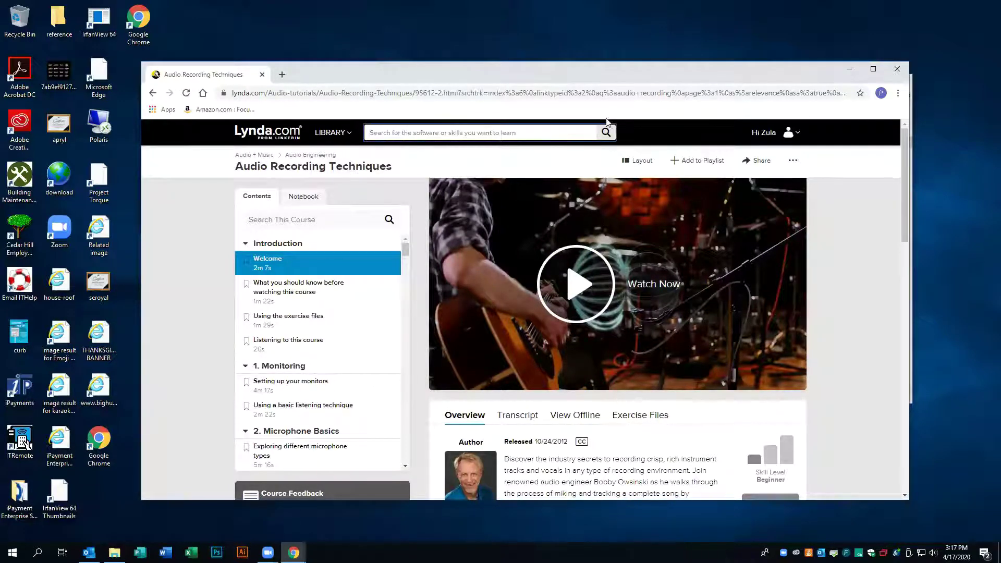
Open the LIBRARY menu at Audio + Music to see its topics, software and learning paths.
click(333, 133)
mouse_move(345, 134)
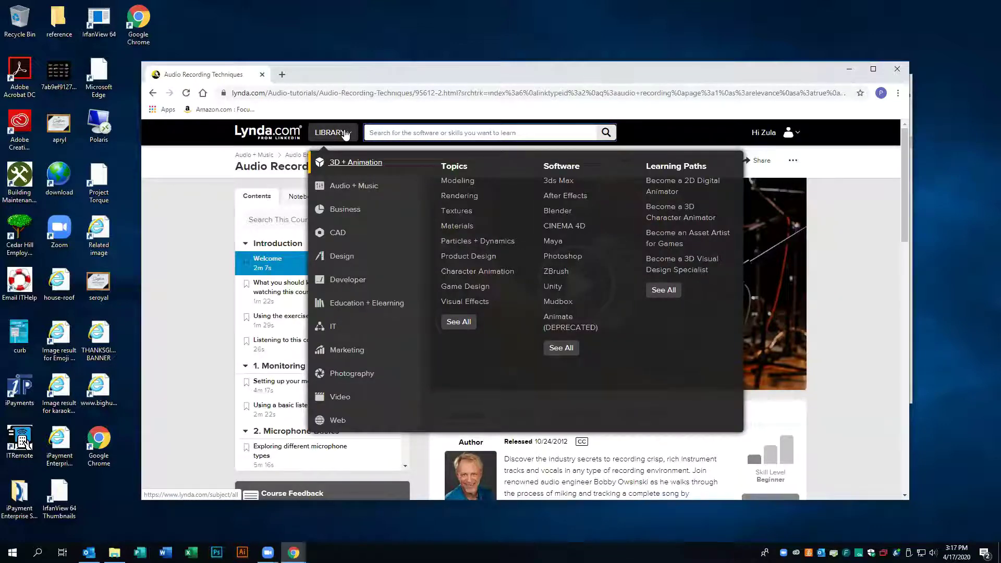
mouse_move(375, 186)
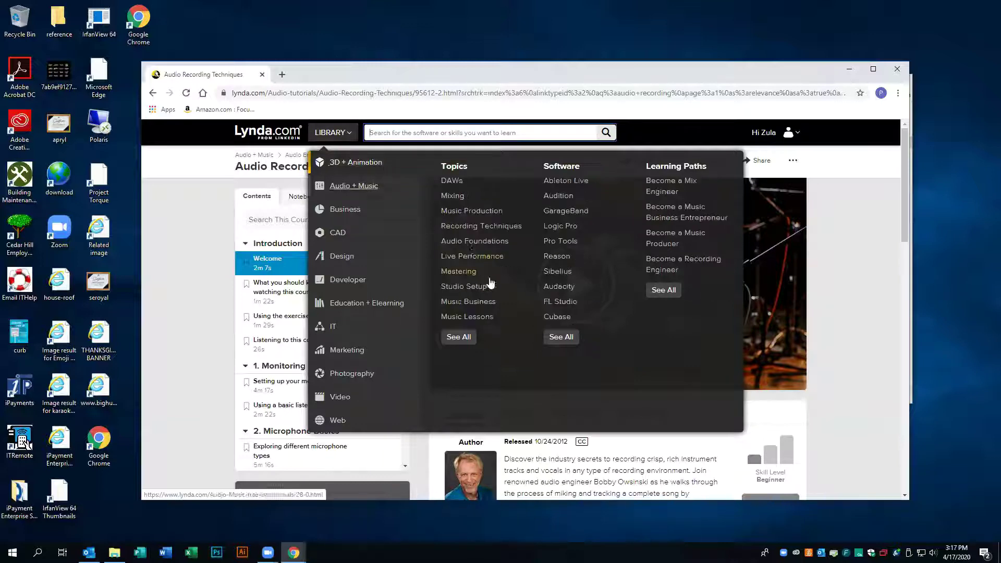